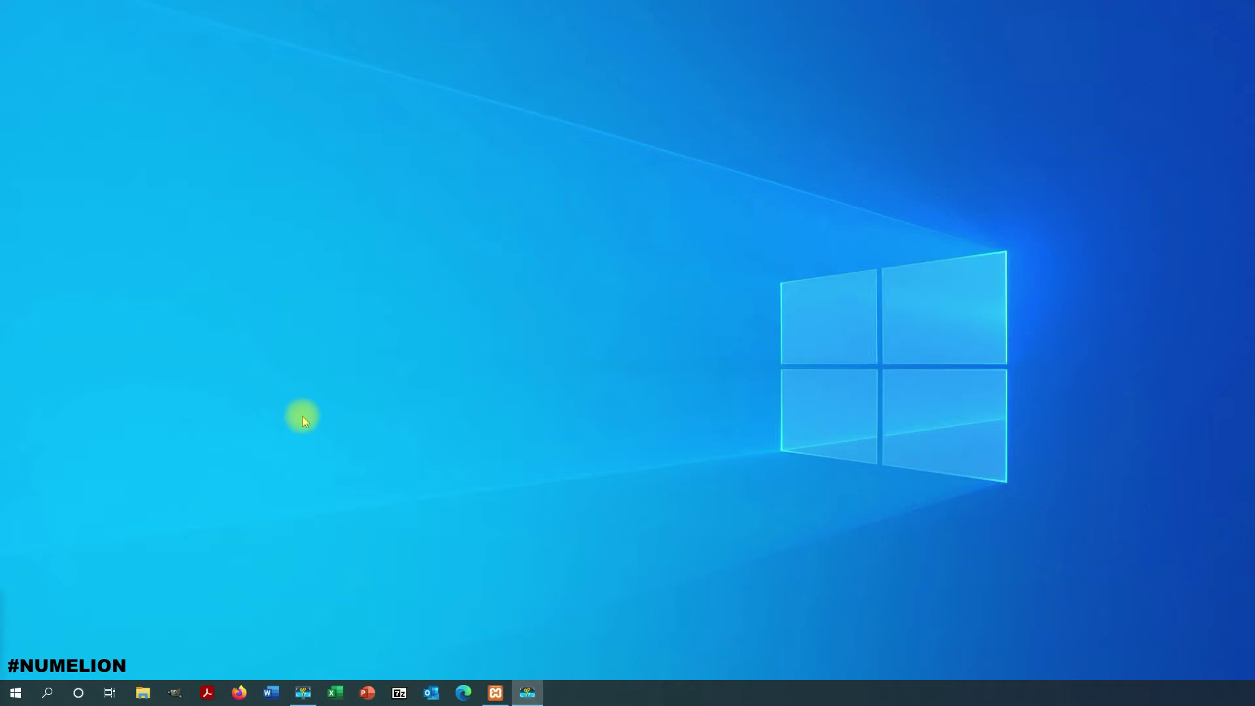
Launch Excel from its taskbar icon
{"action": "left_click", "coordinate": [335, 692]}
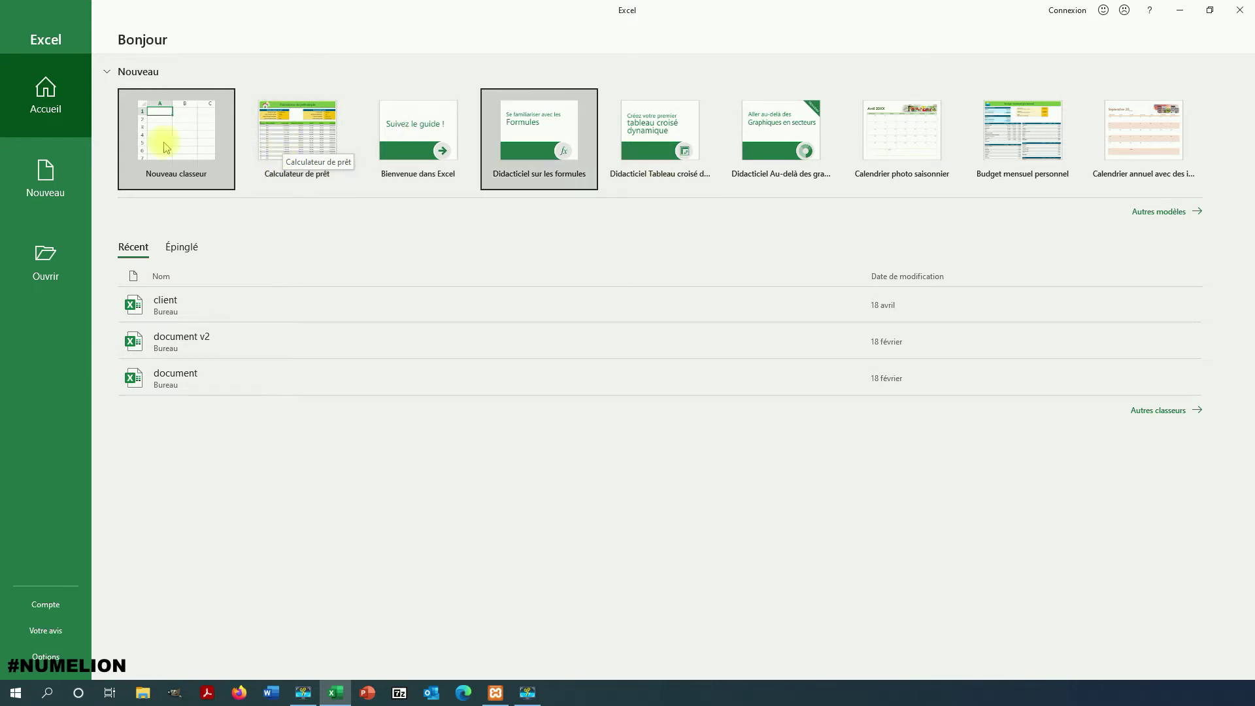
Open 'Autres modèles' and browse through the full template gallery
{"action": "left_click", "coordinate": [1166, 211]}
{"action": "scroll", "coordinate": [482, 316], "scroll_direction": "down", "scroll_amount": 3}
{"action": "scroll", "coordinate": [475, 318], "scroll_direction": "down", "scroll_amount": 3}
{"action": "scroll", "coordinate": [476, 318], "scroll_direction": "down", "scroll_amount": 2}
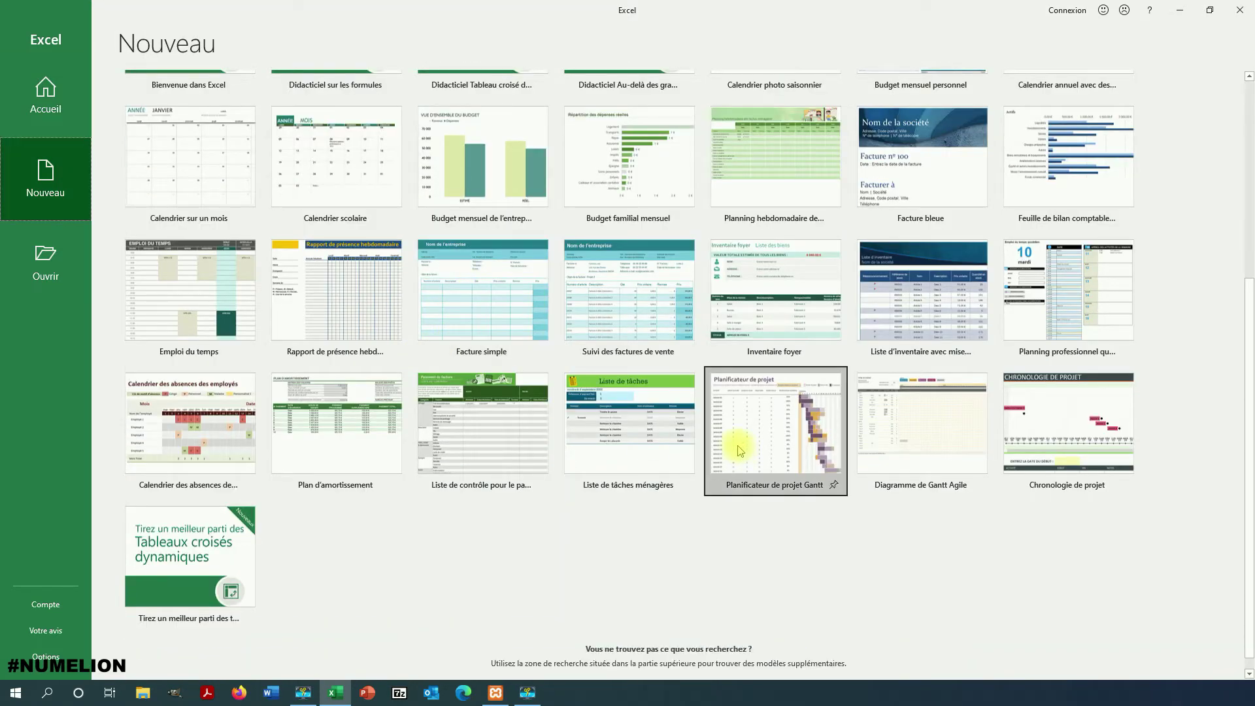
{"action": "scroll", "coordinate": [823, 406], "scroll_direction": "up", "scroll_amount": 5}
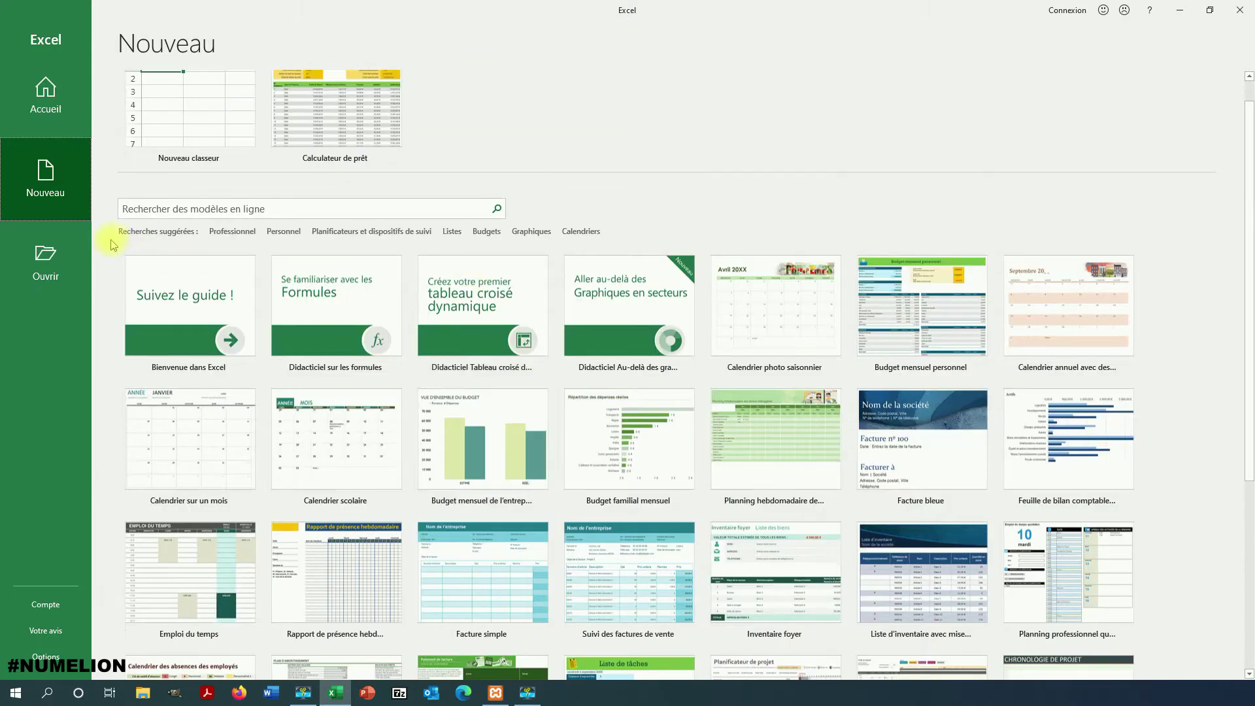
{"action": "scroll", "coordinate": [562, 451], "scroll_direction": "down", "scroll_amount": 2}
{"action": "scroll", "coordinate": [418, 451], "scroll_direction": "down", "scroll_amount": 2}
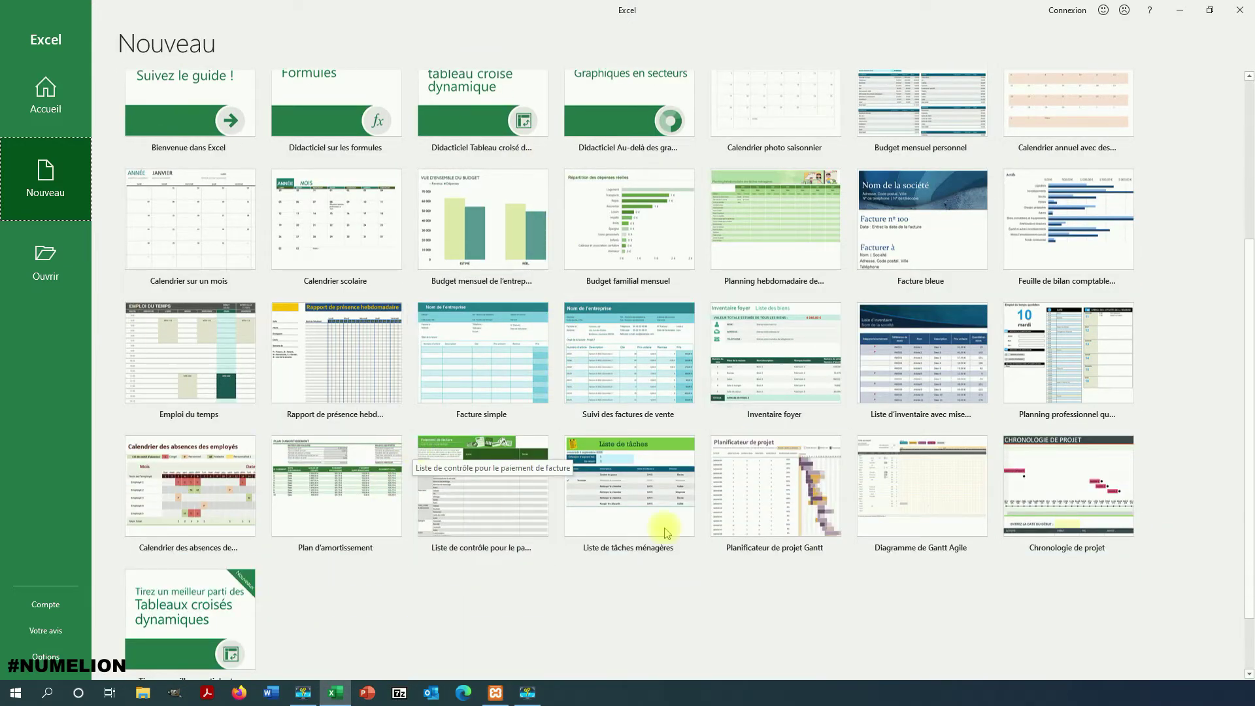
{"action": "scroll", "coordinate": [431, 530], "scroll_direction": "up", "scroll_amount": 1}
{"action": "scroll", "coordinate": [432, 529], "scroll_direction": "up", "scroll_amount": 4}
Search online templates for 'calculateur de prêt' and preview the simple loan calculator
{"action": "left_click", "coordinate": [262, 243]}
{"action": "type", "text": "calculateur de prêt"}
{"action": "key", "text": "Return"}
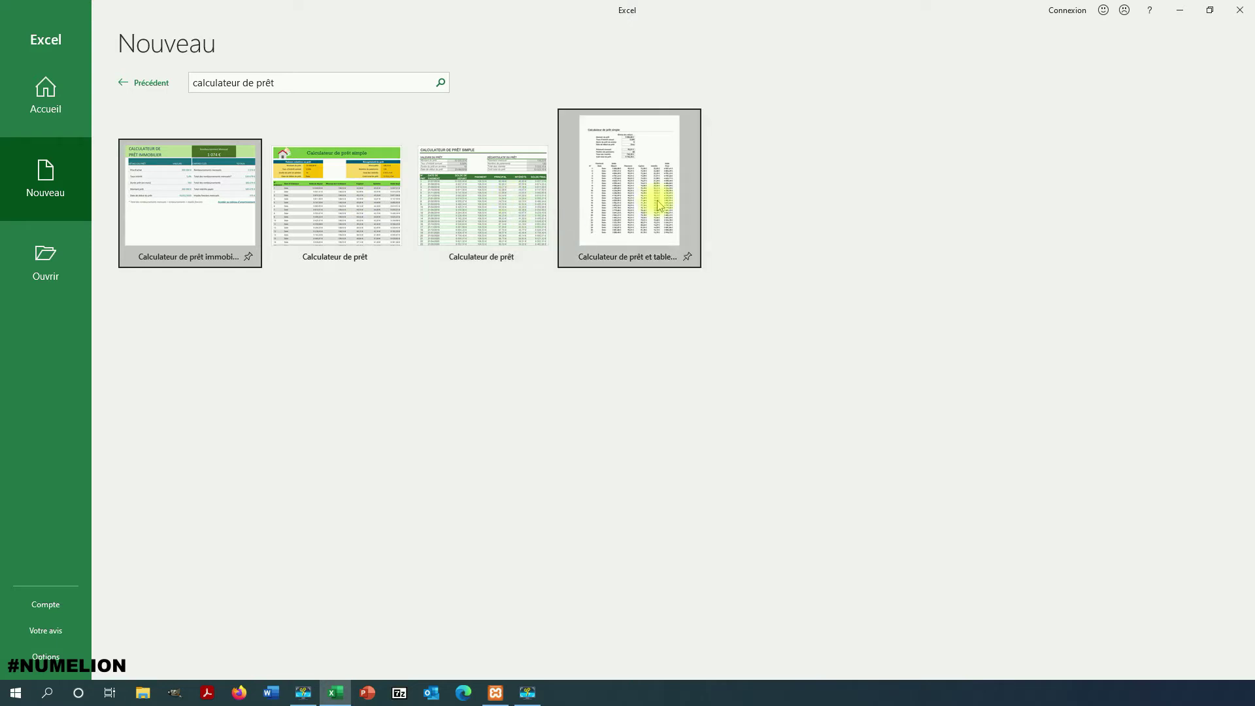
{"action": "left_click", "coordinate": [326, 214]}
Create the loan calculator workbook, dismiss its description tip, and select loan amount cell D4
{"action": "left_click", "coordinate": [705, 394]}
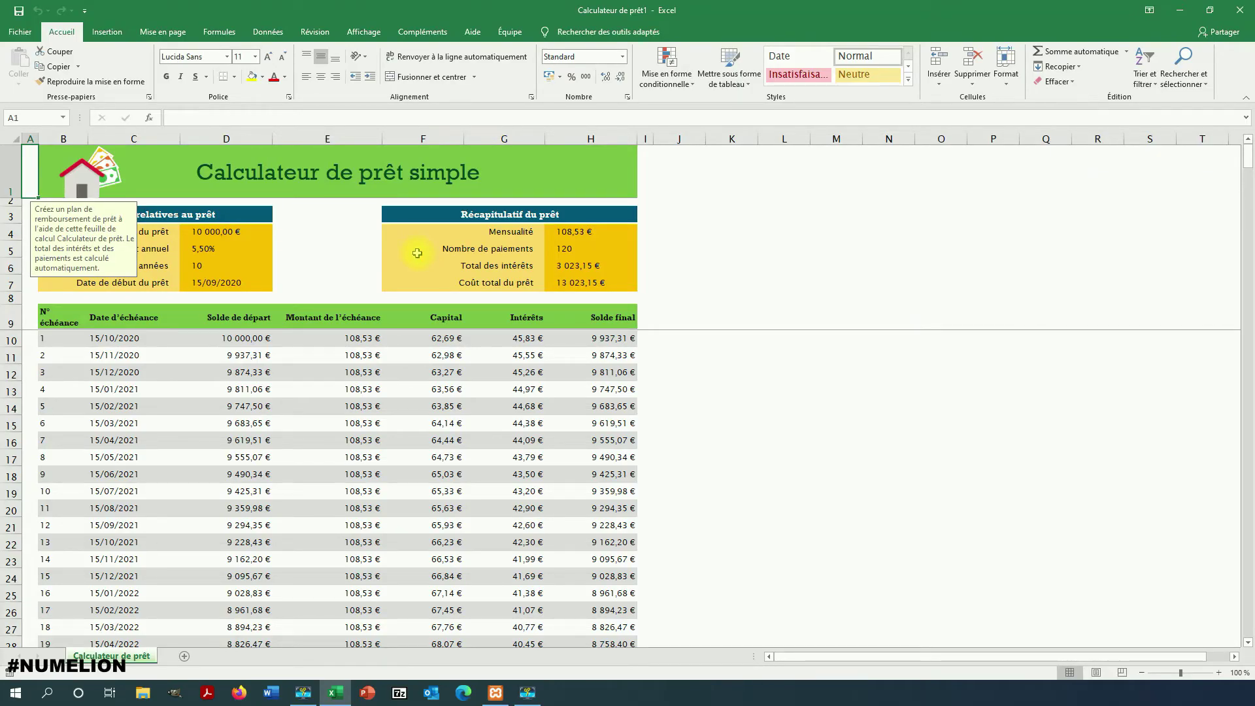
{"action": "left_click", "coordinate": [961, 391]}
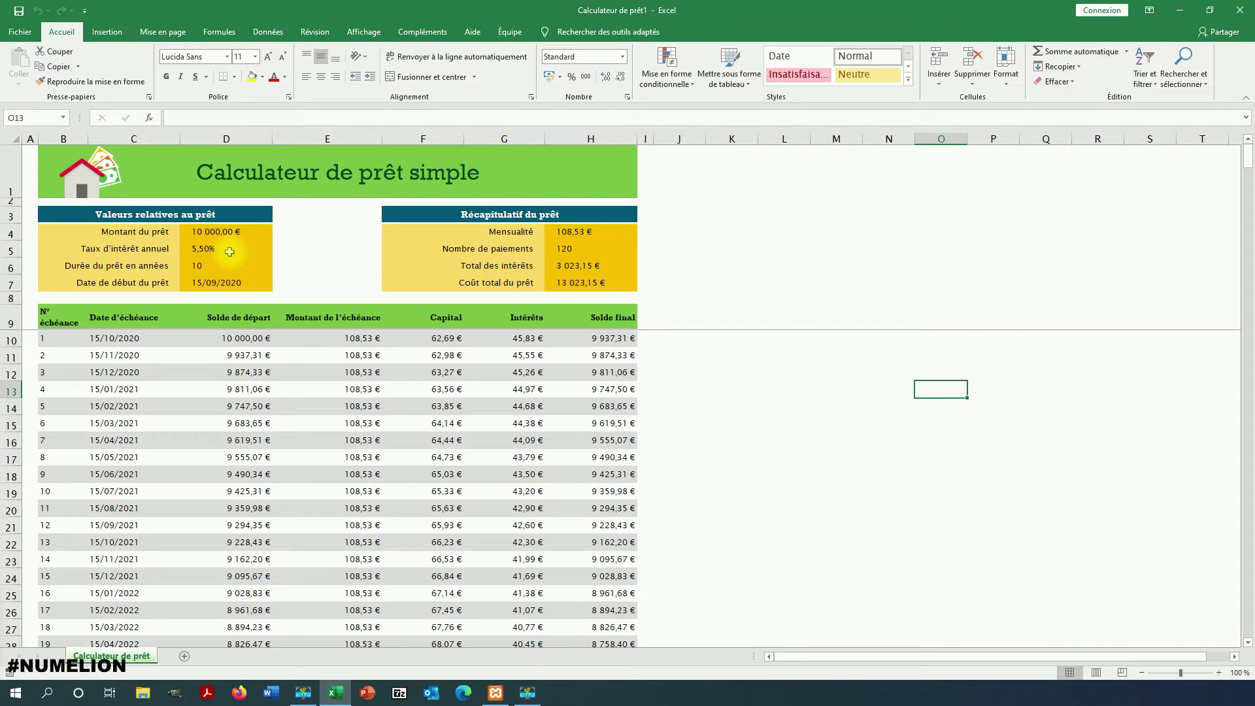
{"action": "left_click", "coordinate": [224, 232]}
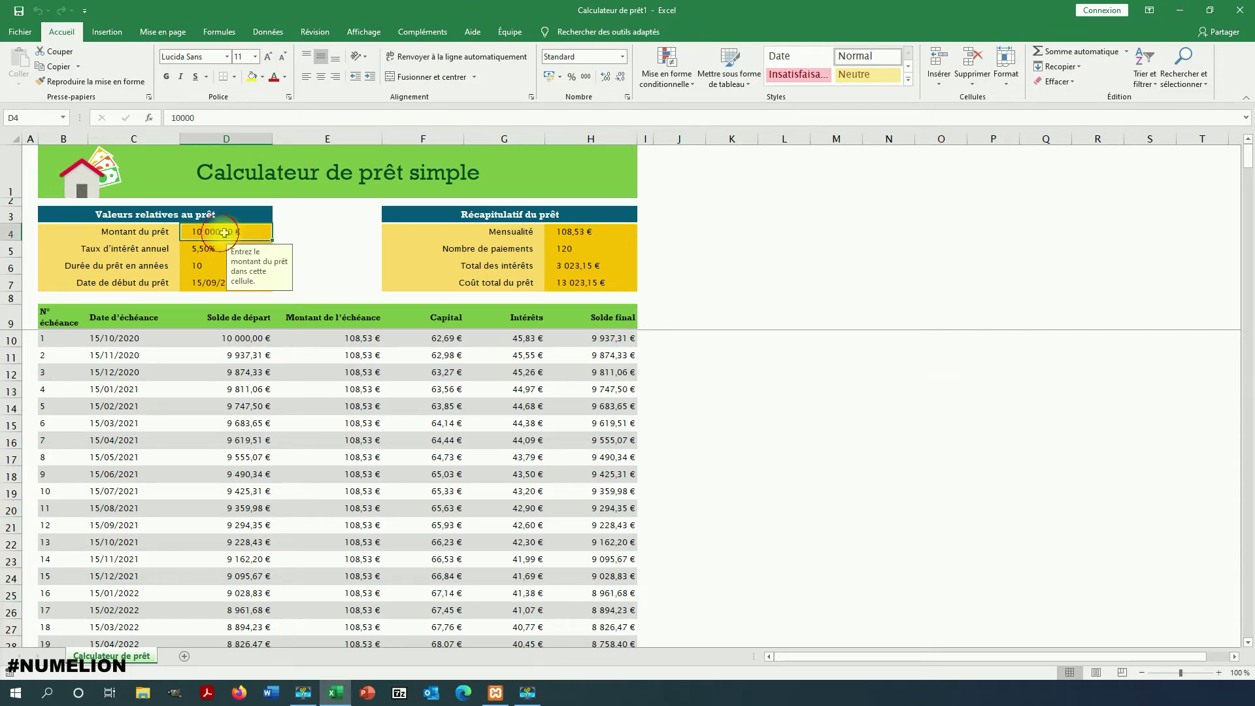
Enter a 150000 € loan amount, 1,2% interest rate and 20-year duration in D4–D6
{"action": "type", "text": "150"}
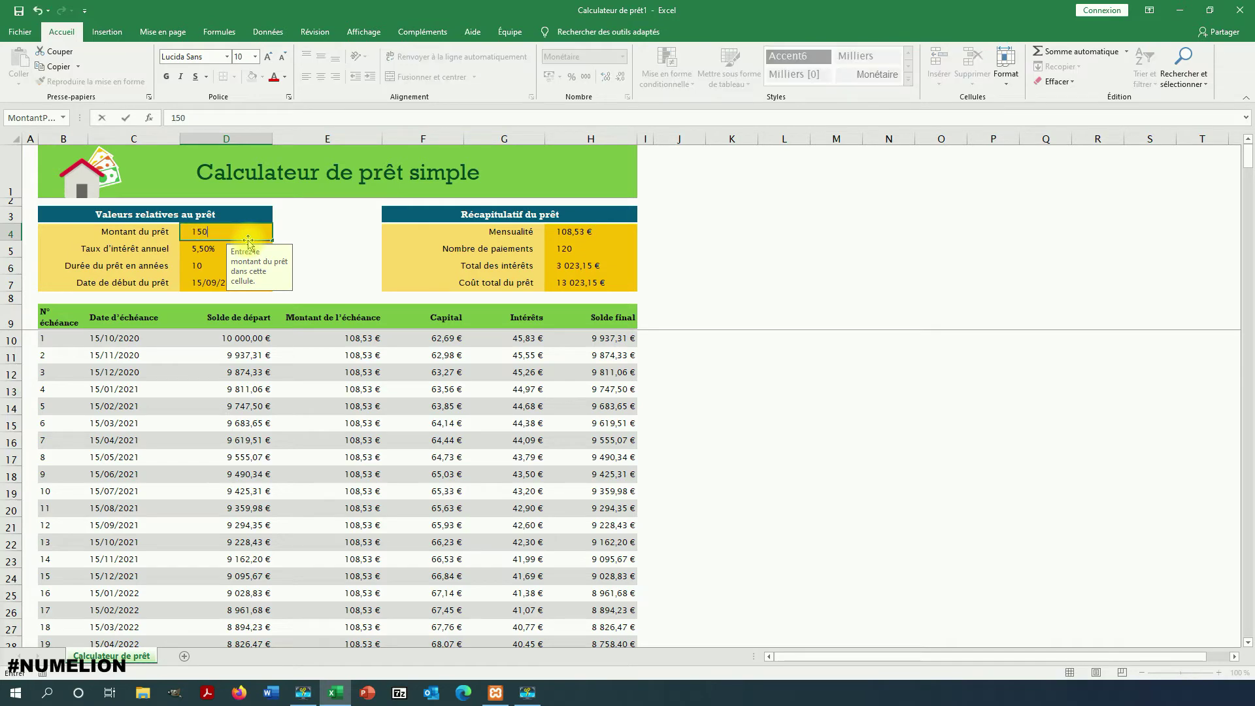
{"action": "type", "text": "000"}
{"action": "key", "text": "Return"}
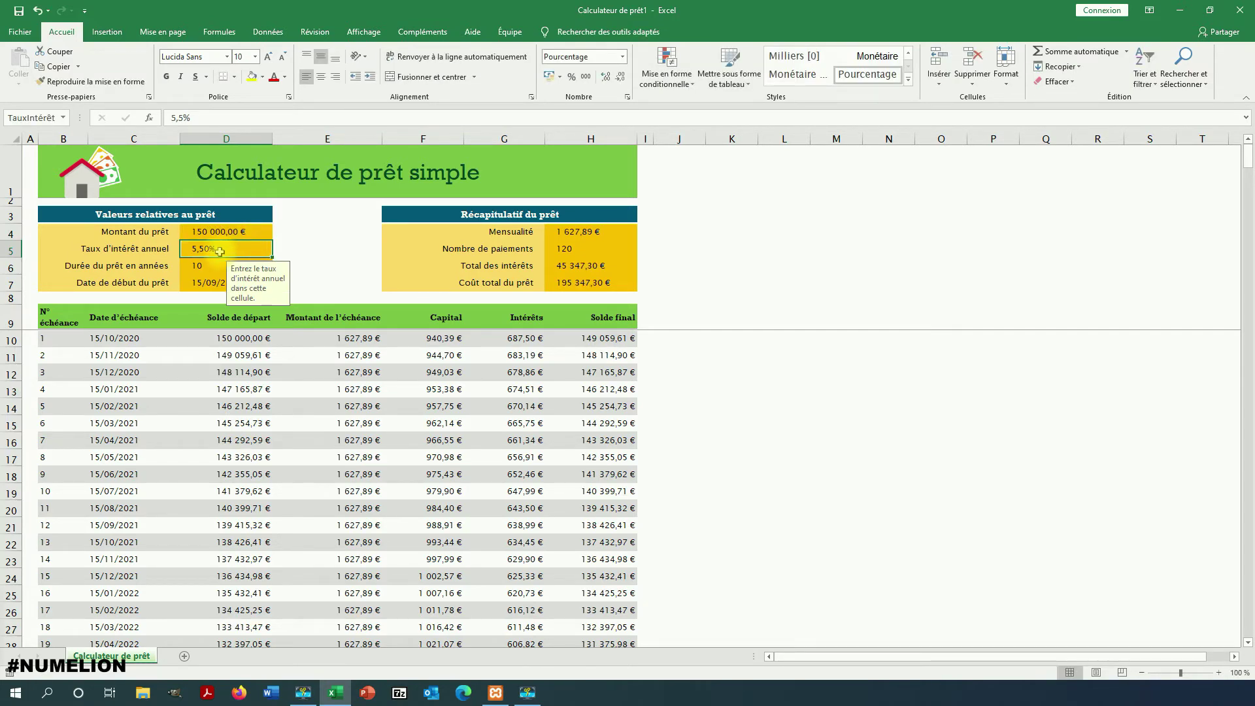
{"action": "type", "text": "1,2"}
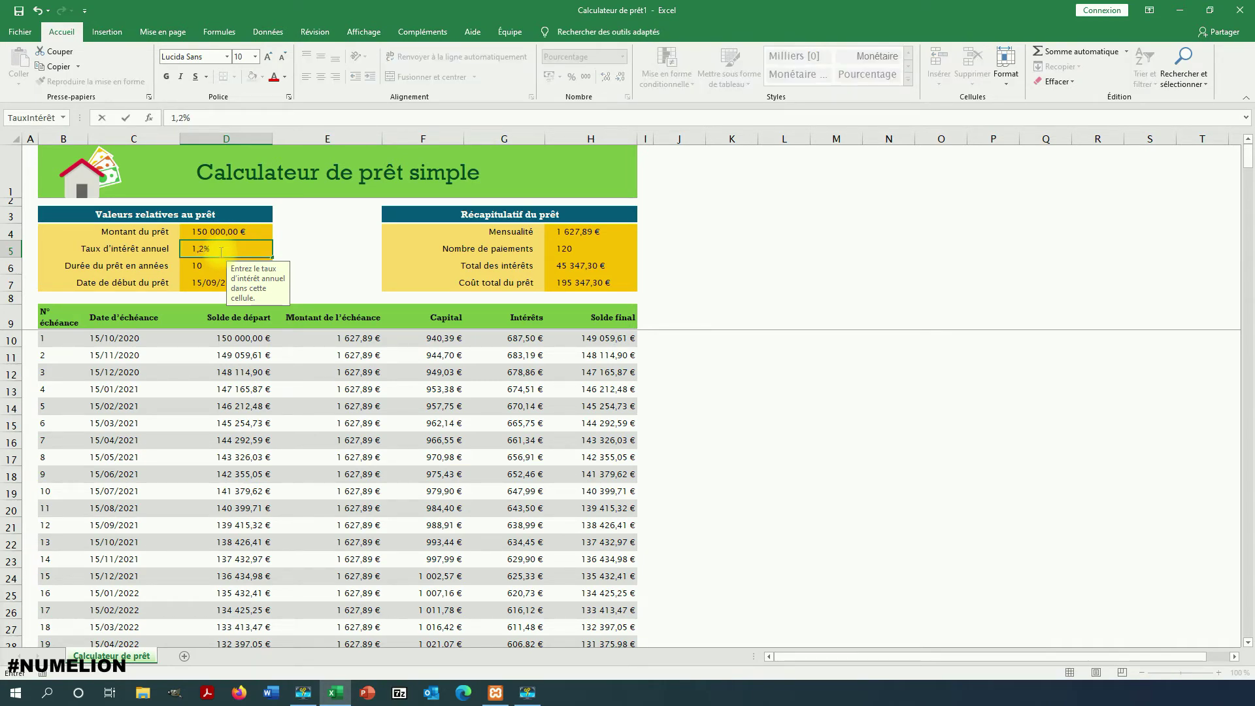
{"action": "key", "text": "Return"}
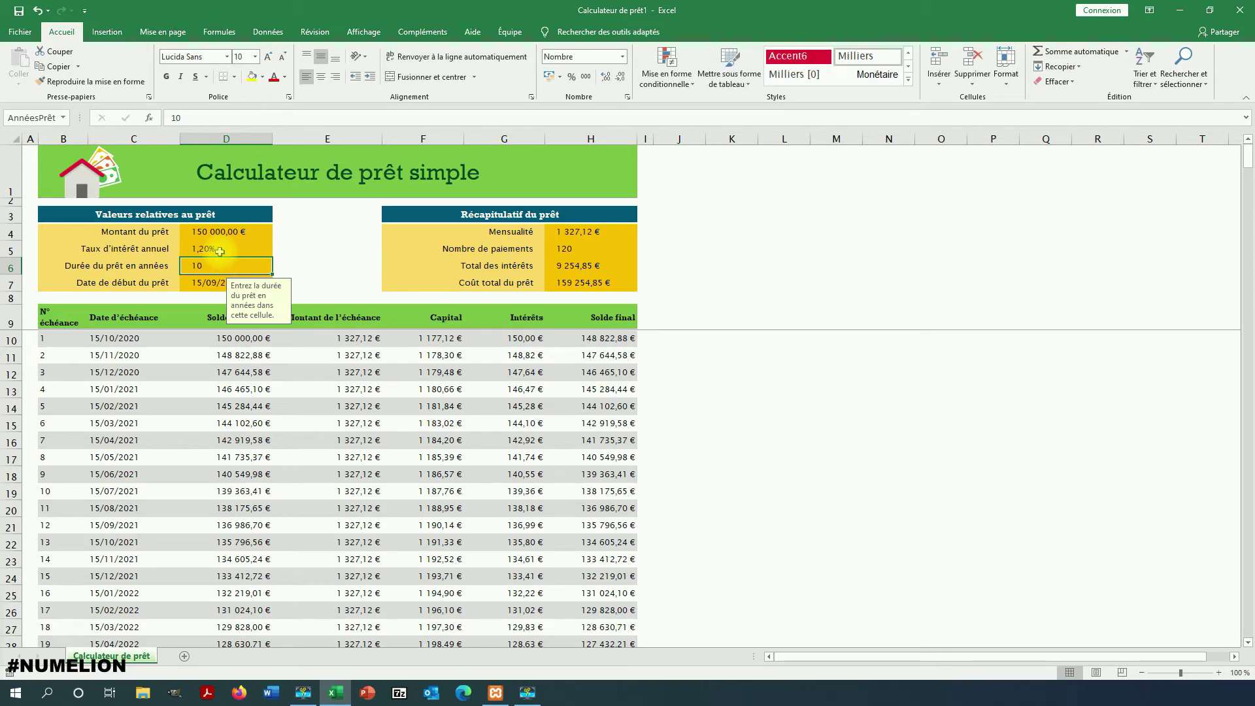
{"action": "type", "text": "20"}
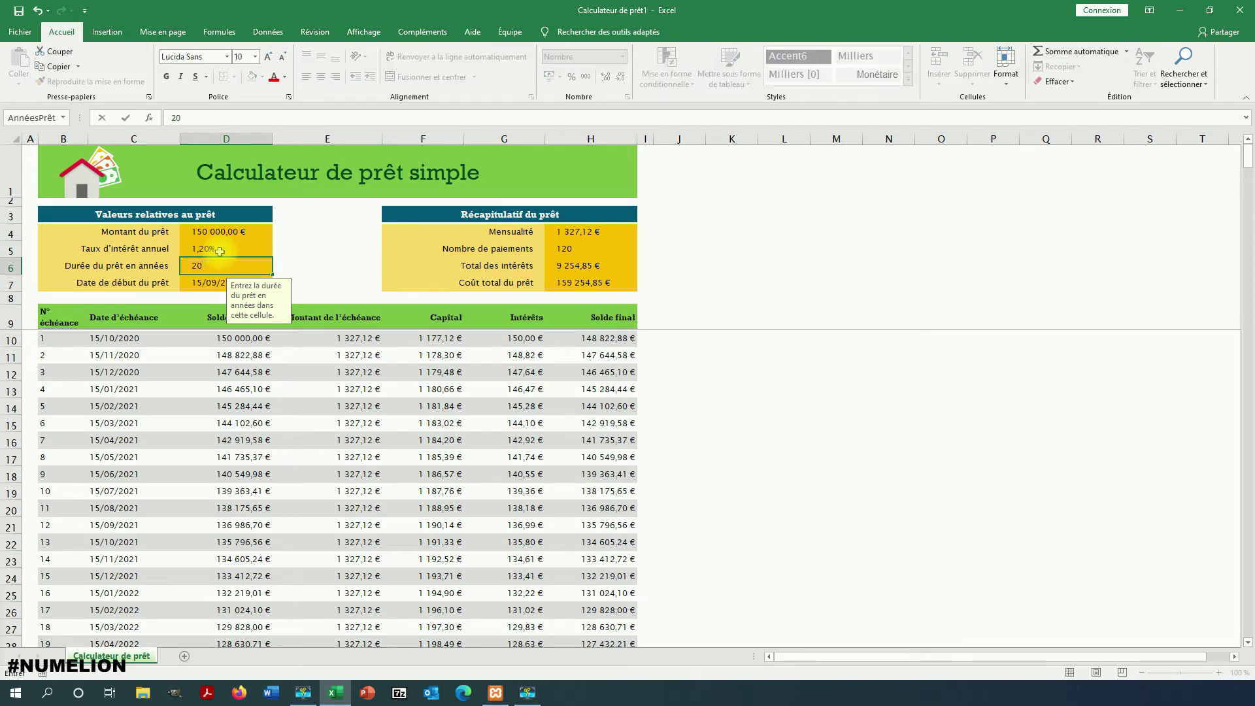
{"action": "key", "text": "Return"}
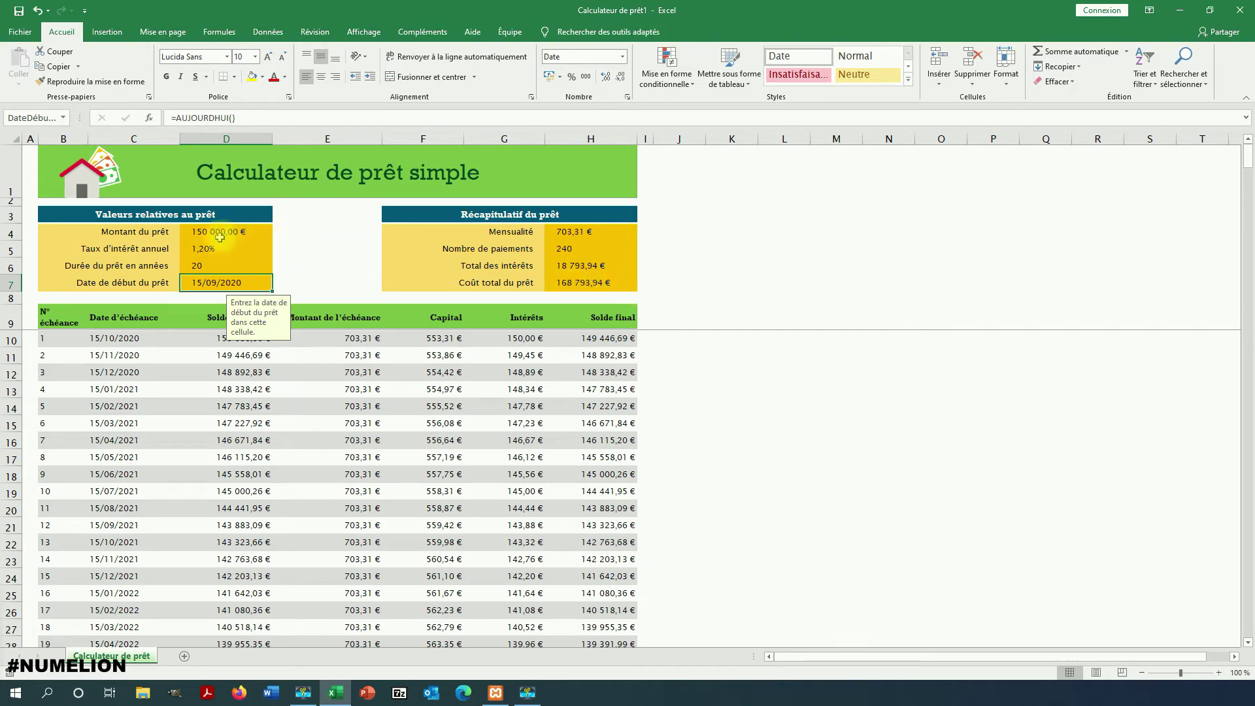
{"action": "left_click", "coordinate": [204, 233]}
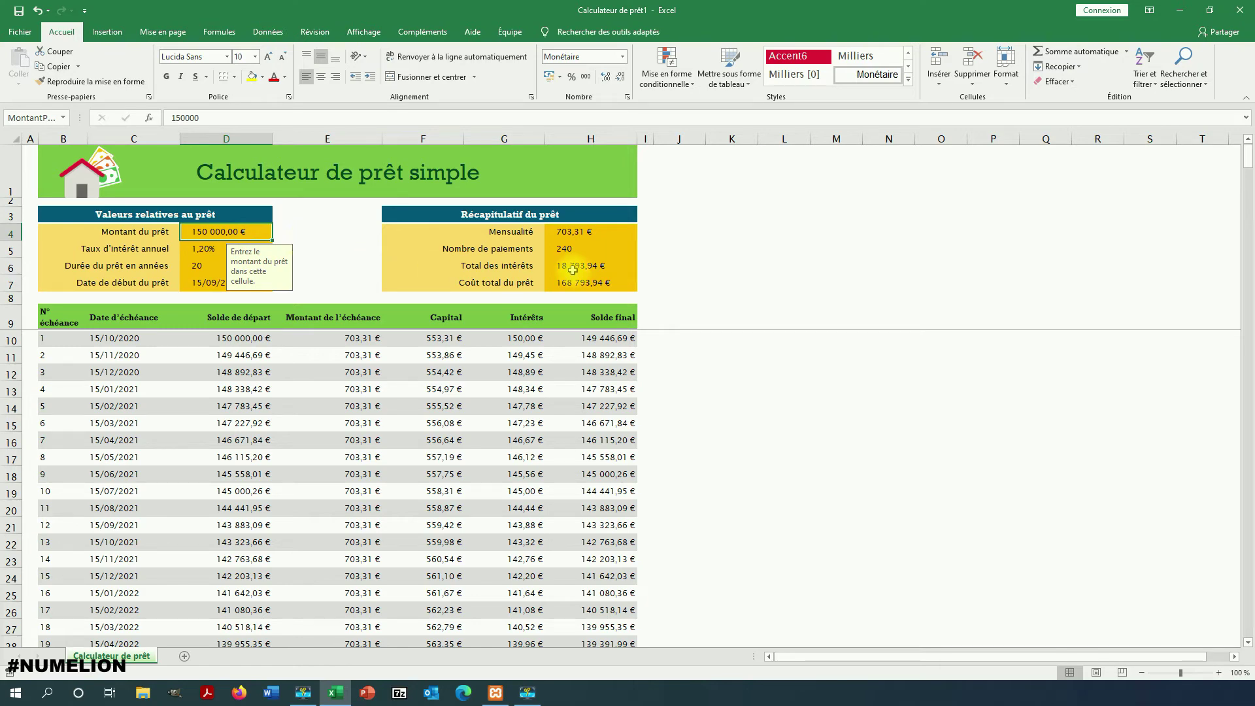
Scroll down the amortization table to the later payments, around row 106
{"action": "scroll", "coordinate": [250, 422], "scroll_direction": "down", "scroll_amount": 2}
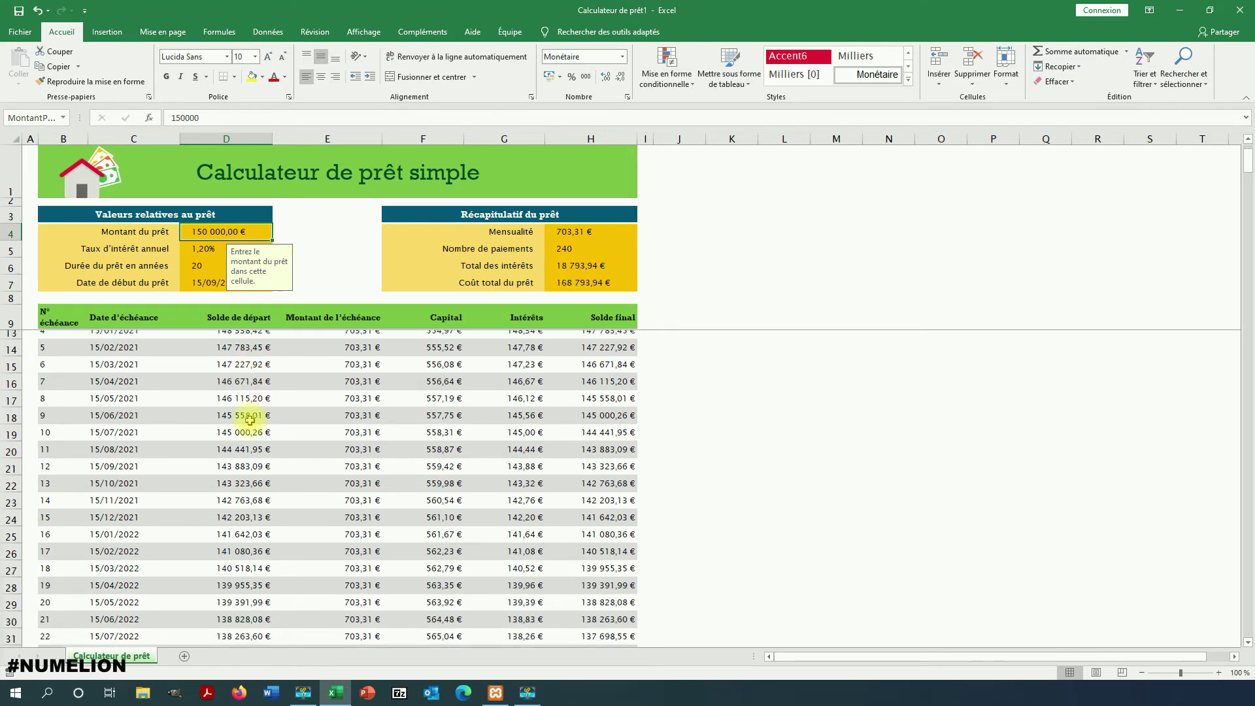
{"action": "scroll", "coordinate": [250, 421], "scroll_direction": "down", "scroll_amount": 4}
{"action": "scroll", "coordinate": [250, 422], "scroll_direction": "down", "scroll_amount": 3}
{"action": "scroll", "coordinate": [249, 422], "scroll_direction": "down", "scroll_amount": 3}
{"action": "scroll", "coordinate": [269, 443], "scroll_direction": "down", "scroll_amount": 2}
{"action": "scroll", "coordinate": [222, 405], "scroll_direction": "down", "scroll_amount": 2}
{"action": "scroll", "coordinate": [223, 405], "scroll_direction": "down", "scroll_amount": 4}
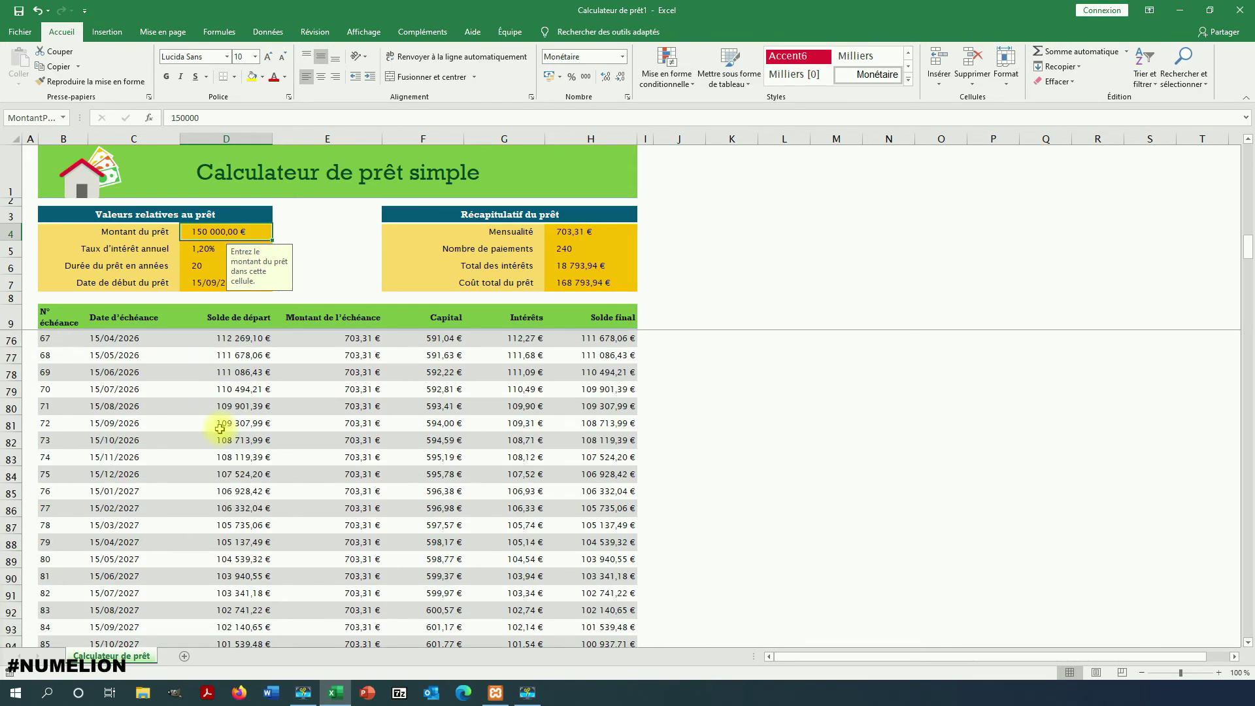
{"action": "scroll", "coordinate": [196, 445], "scroll_direction": "down", "scroll_amount": 11}
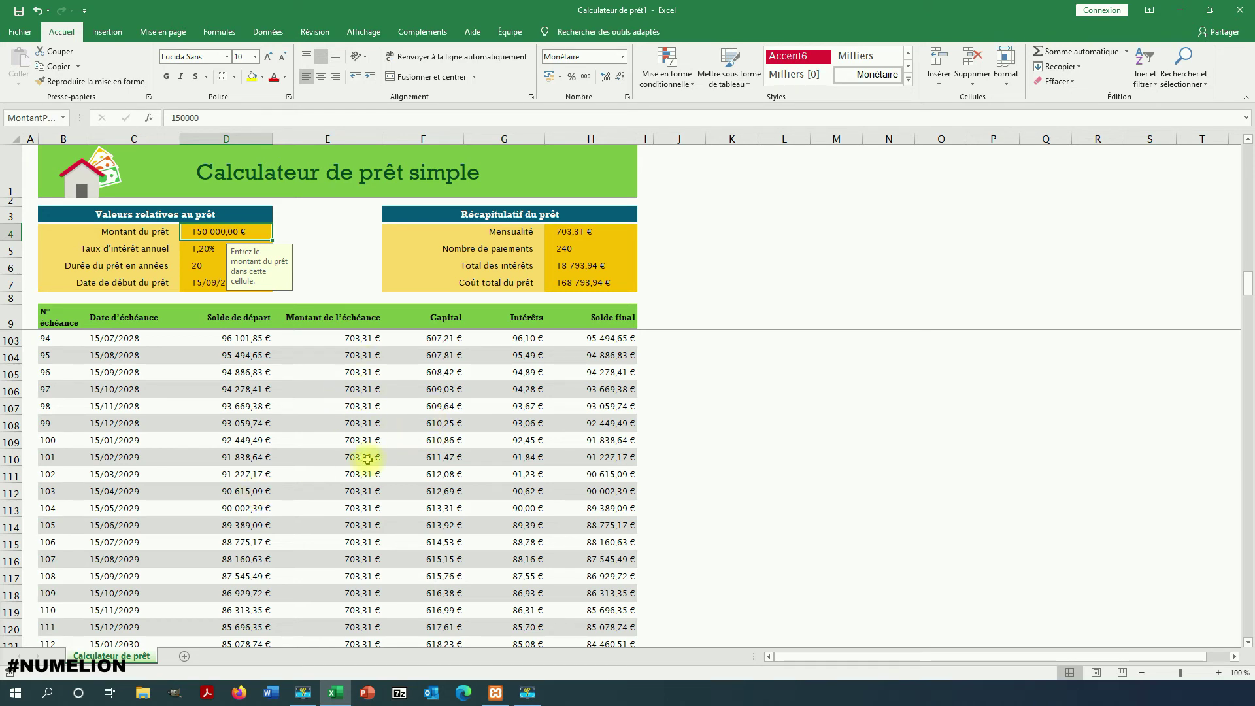
{"action": "left_click", "coordinate": [448, 388]}
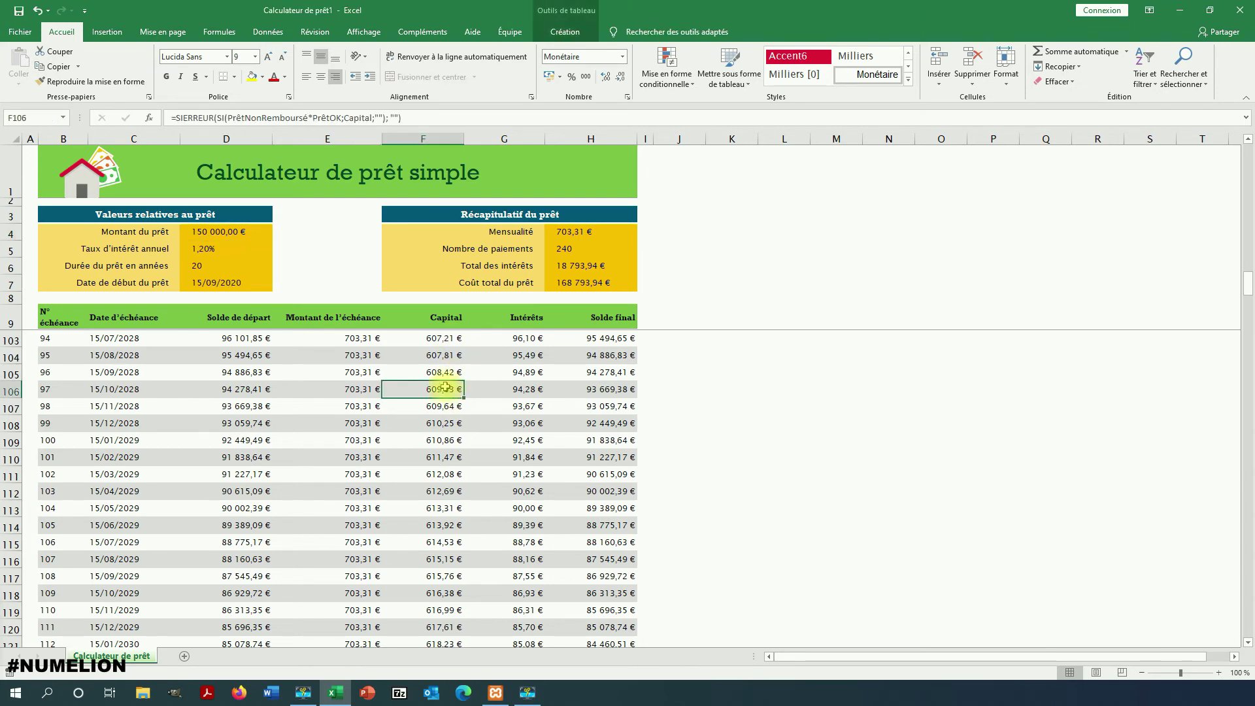
{"action": "left_click", "coordinate": [513, 389]}
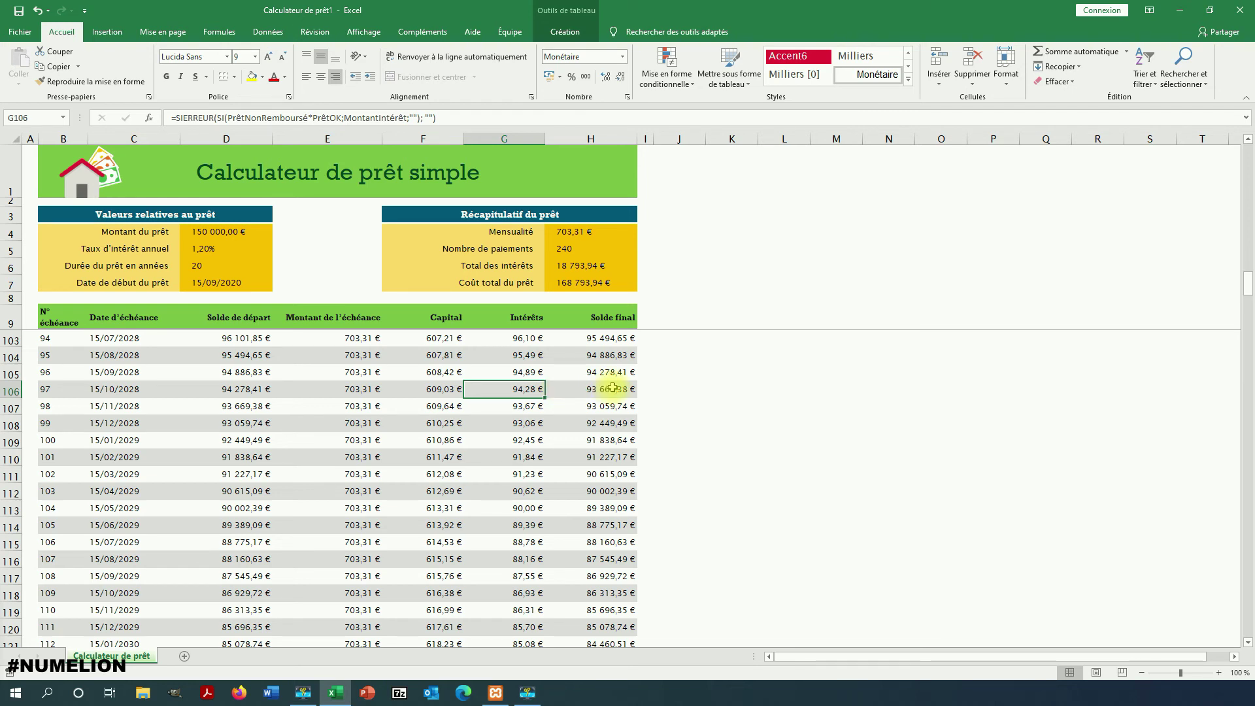
{"action": "left_click", "coordinate": [612, 387]}
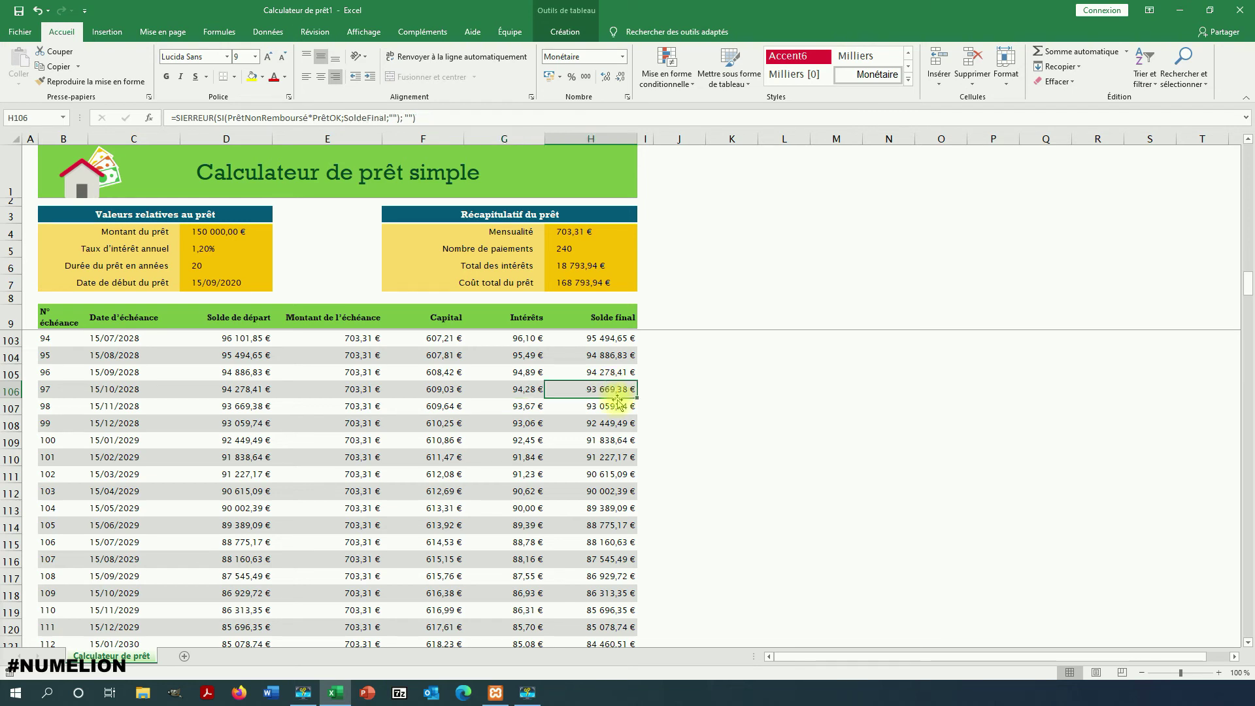
{"action": "left_click", "coordinate": [242, 389]}
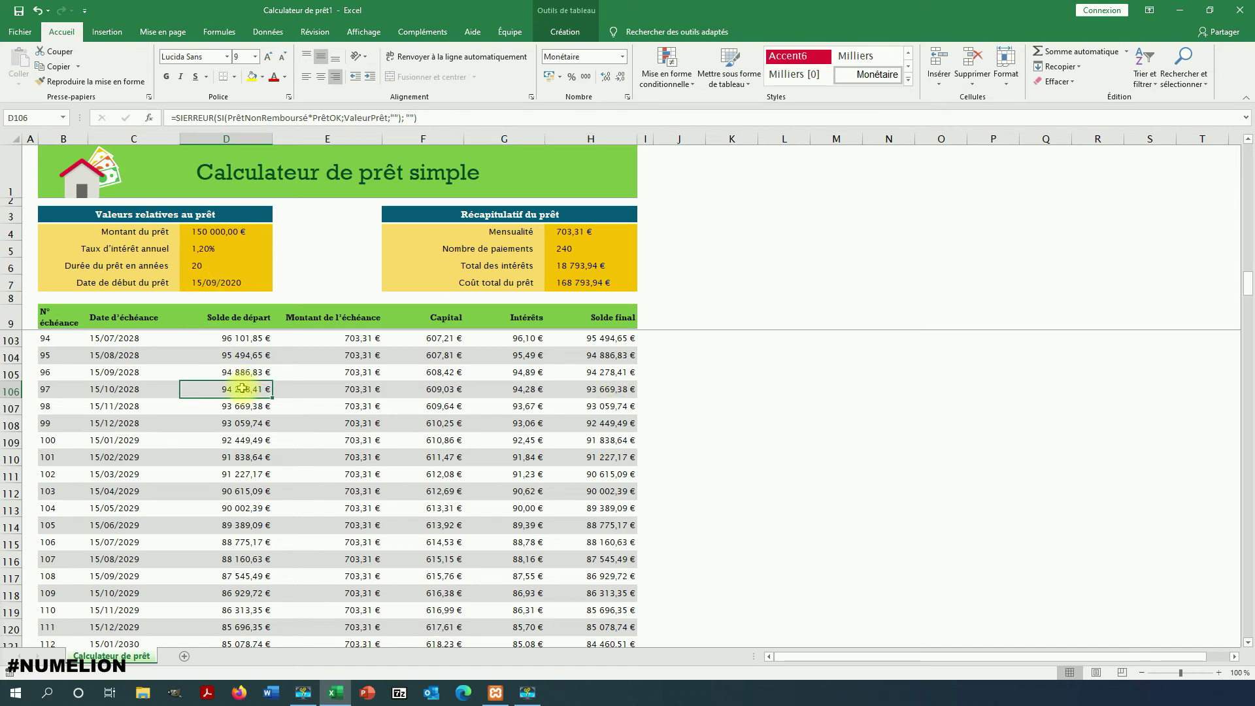
{"action": "left_click", "coordinate": [613, 392]}
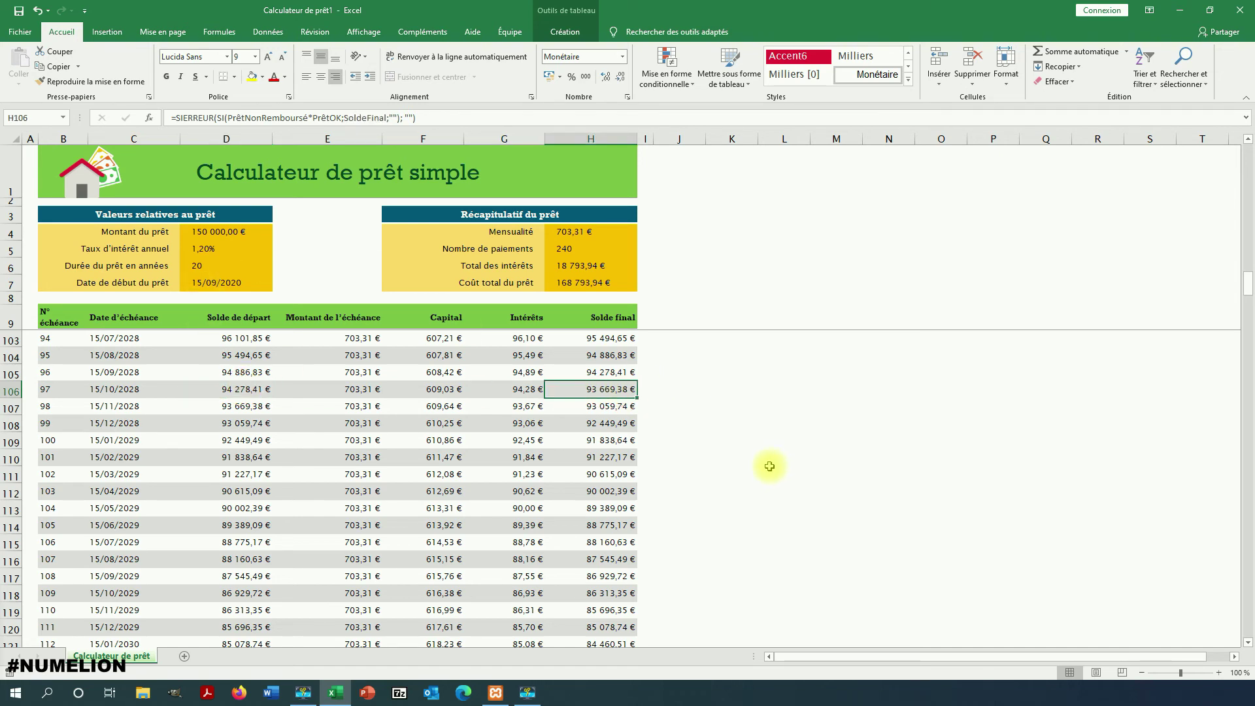